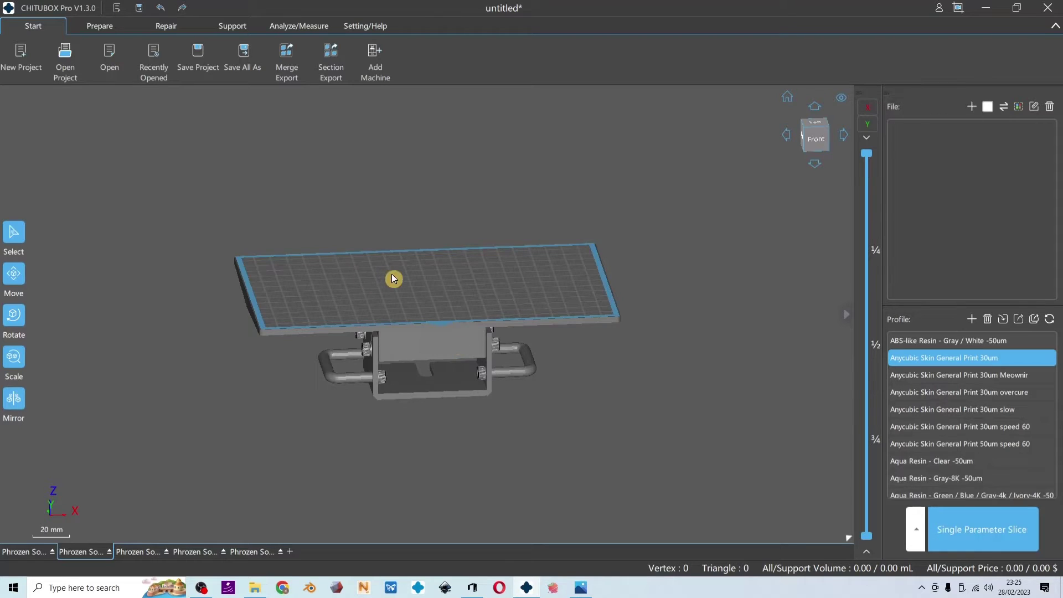
Orbit the view to look down on the empty build plate and then at its underside
mouse_move(393, 277)
right_mouse_down()
mouse_move(390, 314)
mouse_move(376, 316)
right_mouse_up()
right_click(371, 311)
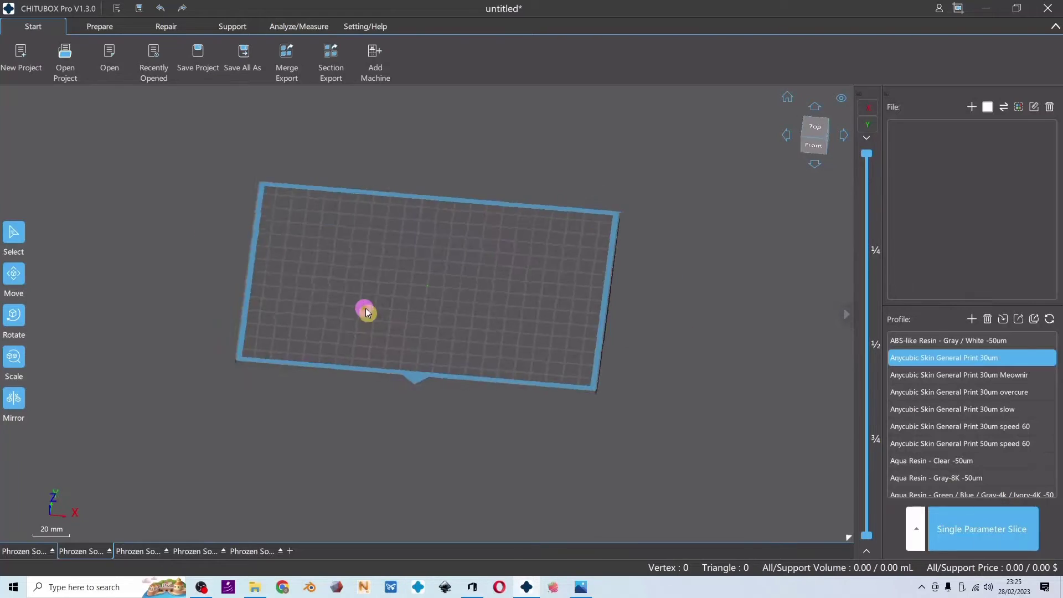
right_click_drag(366, 308, 383, 284)
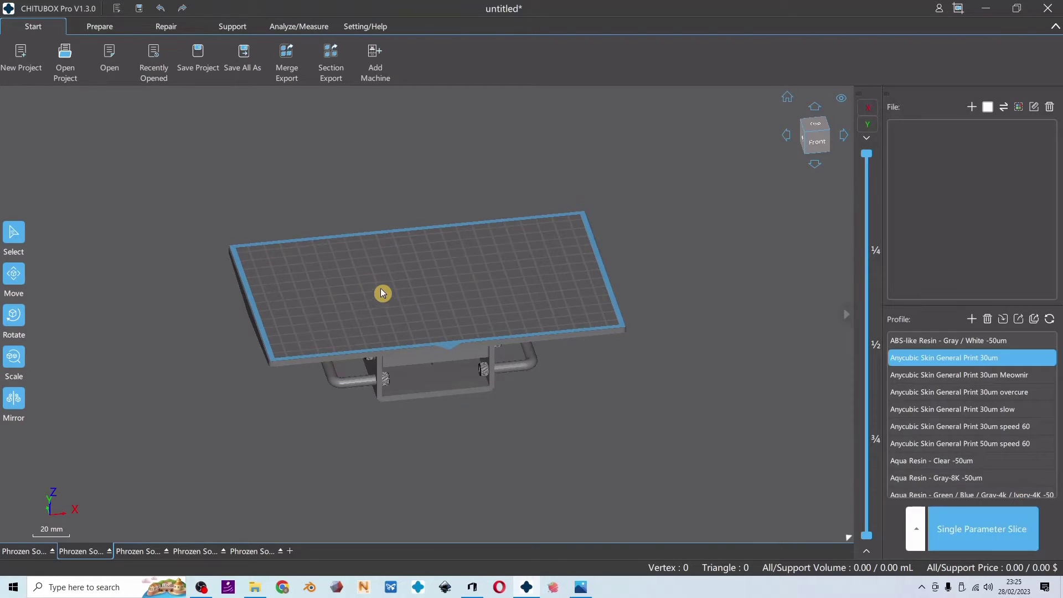
Bring up the TSMC print and lift settings screenshot, review it, then close it
left_click(580, 588)
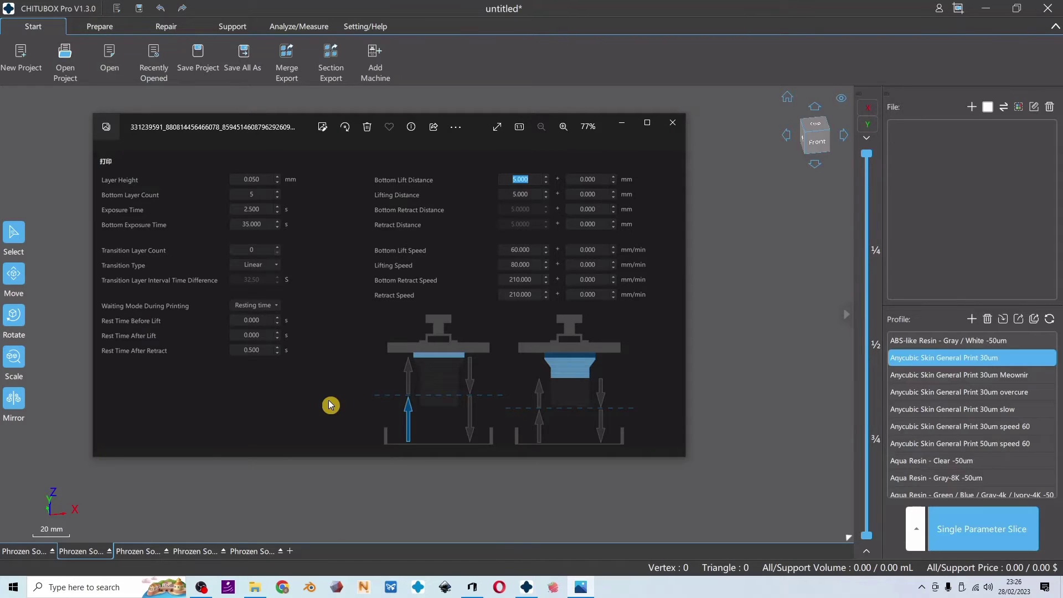
left_click_drag(496, 119, 490, 111)
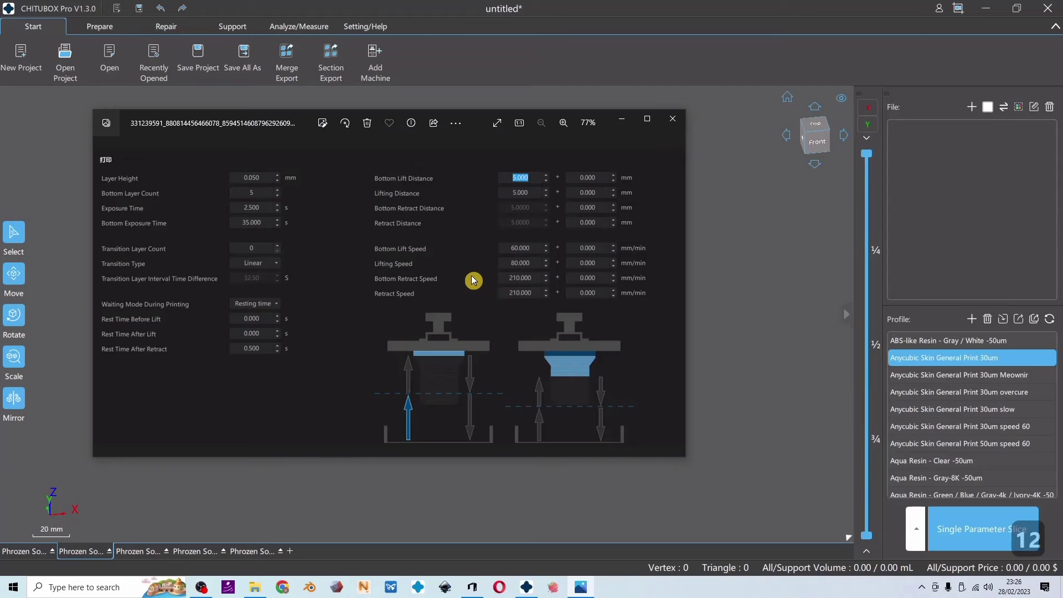
key("1")
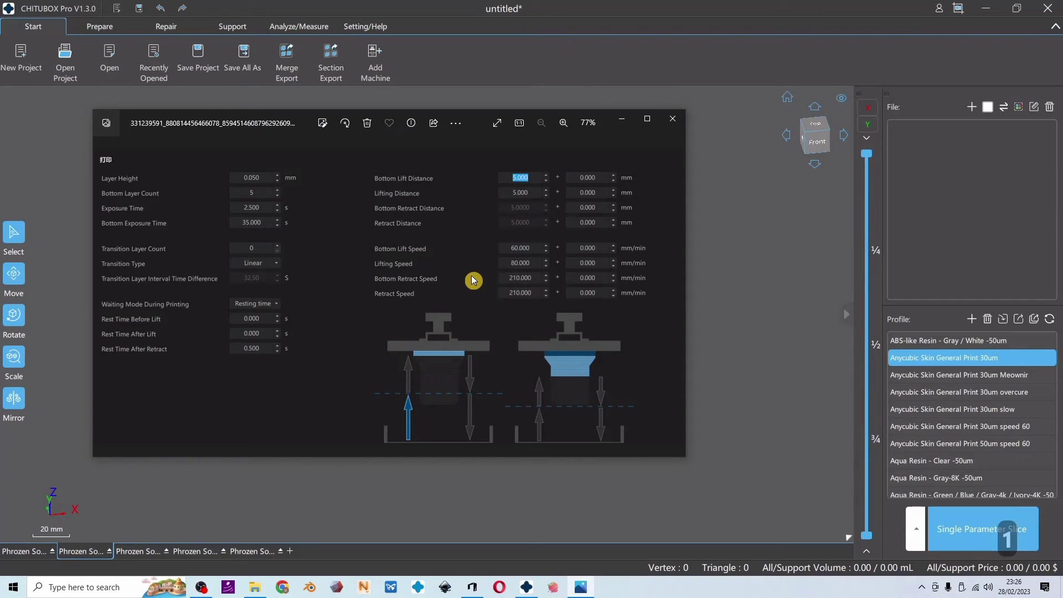
key("2")
key("3")
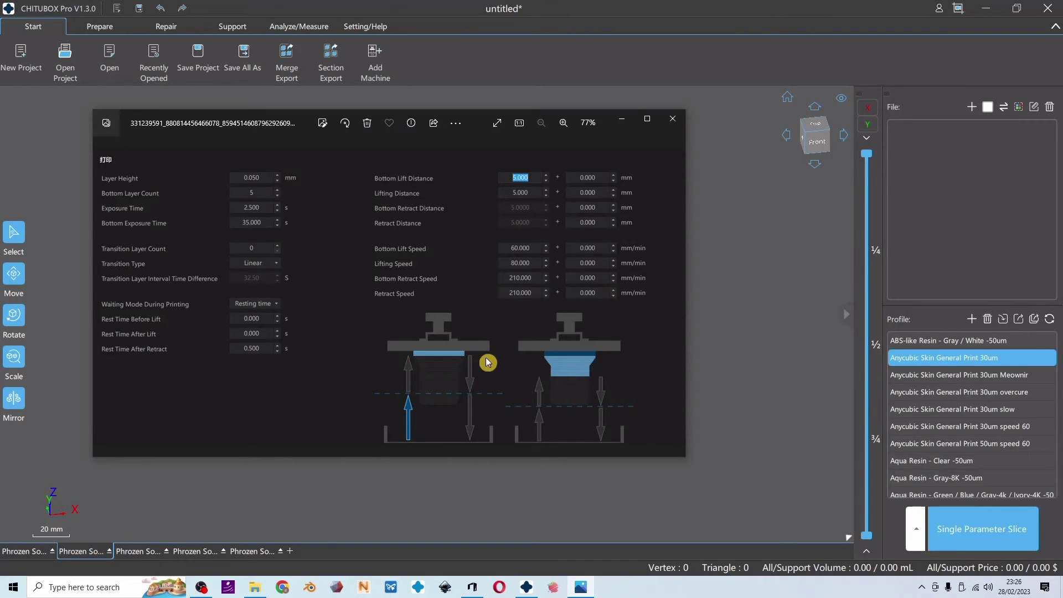
left_click(723, 239)
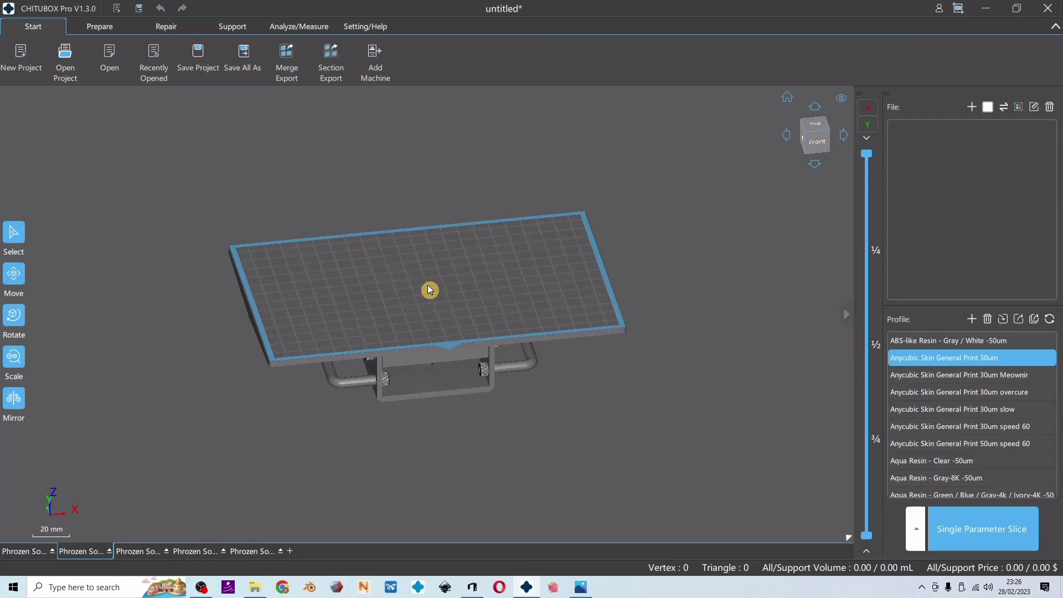
scroll(430, 289, "down", 7)
scroll(430, 290, "up", 8)
scroll(430, 289, "up", 7)
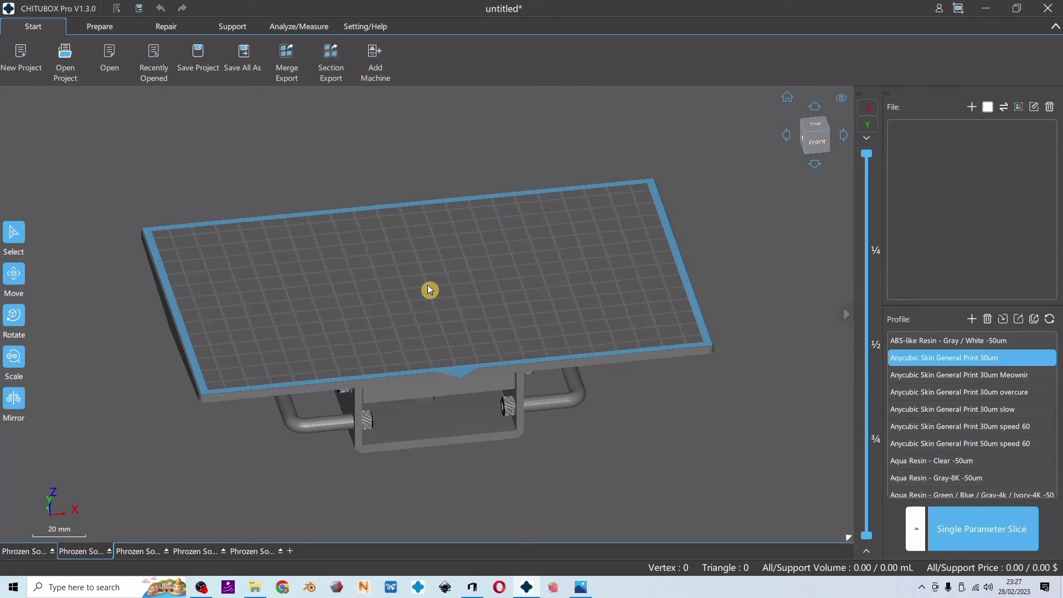
mouse_move(517, 322)
left_mouse_down()
mouse_move(448, 389)
mouse_move(548, 334)
left_mouse_up()
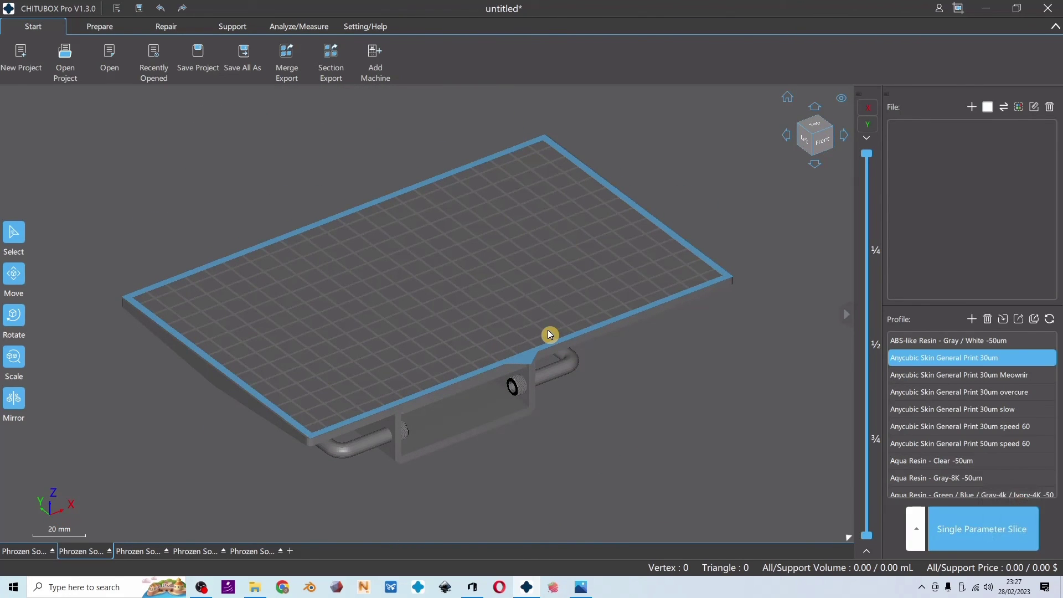
mouse_move(547, 334)
left_mouse_down()
mouse_move(454, 325)
mouse_move(461, 360)
mouse_move(491, 356)
left_mouse_up()
right_click(491, 356)
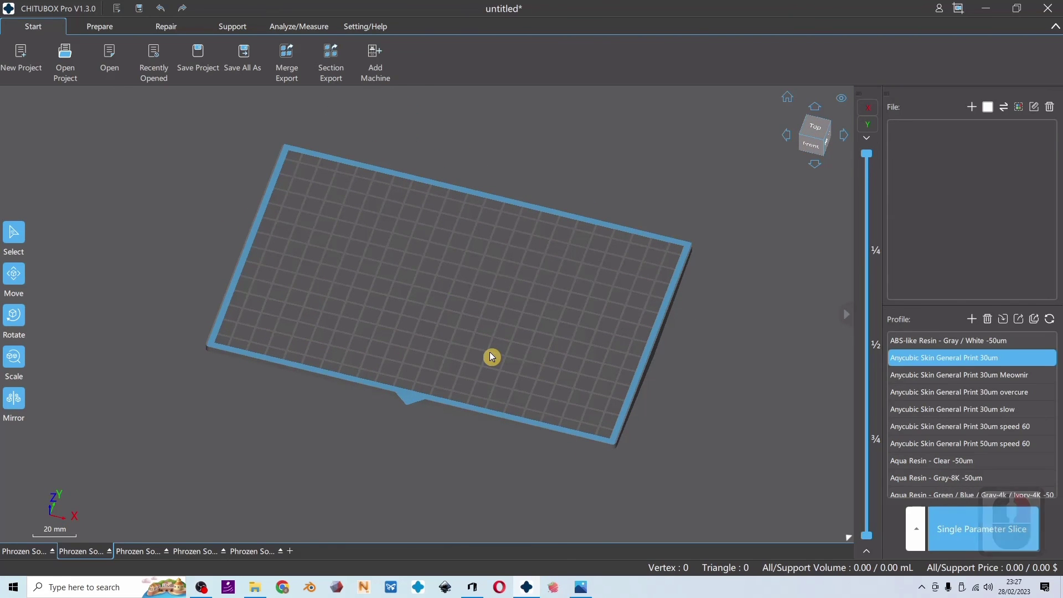